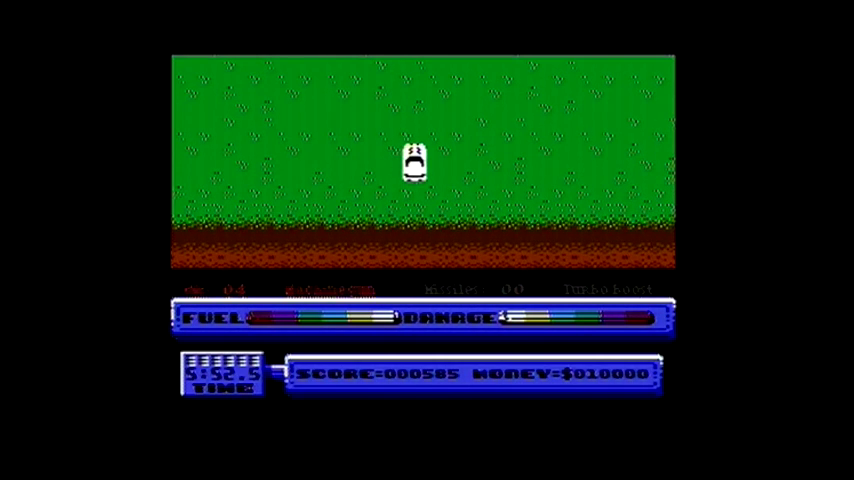
{"action": "key", "text": "Left"}
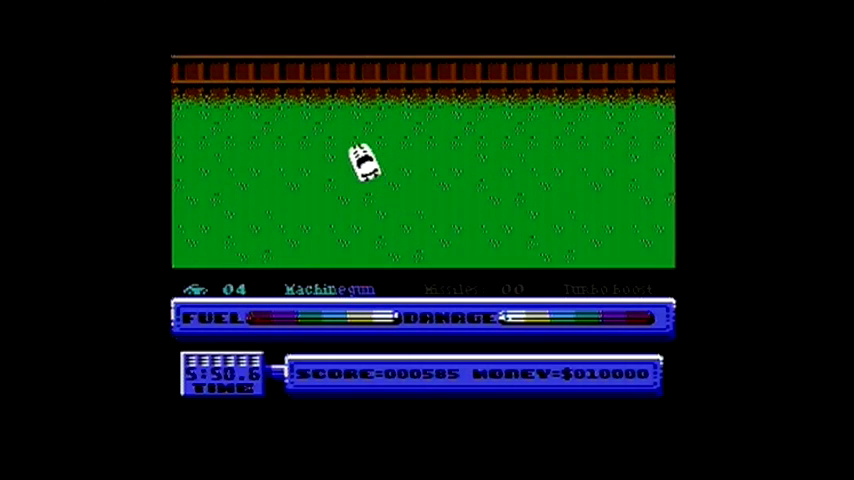
{"action": "key", "text": "Up"}
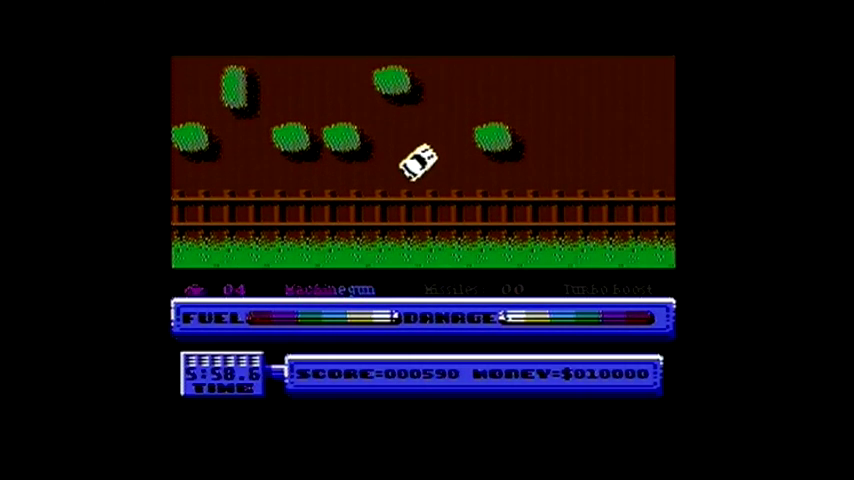
{"action": "key", "text": "Up"}
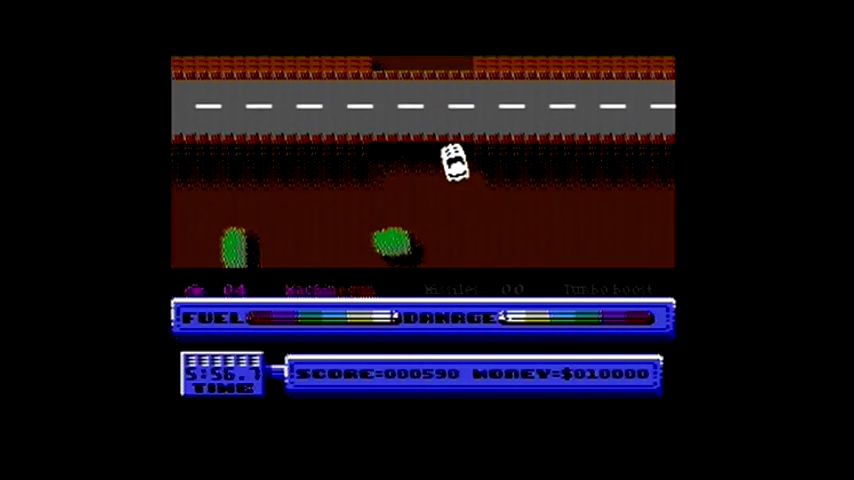
{"action": "key", "text": "Up"}
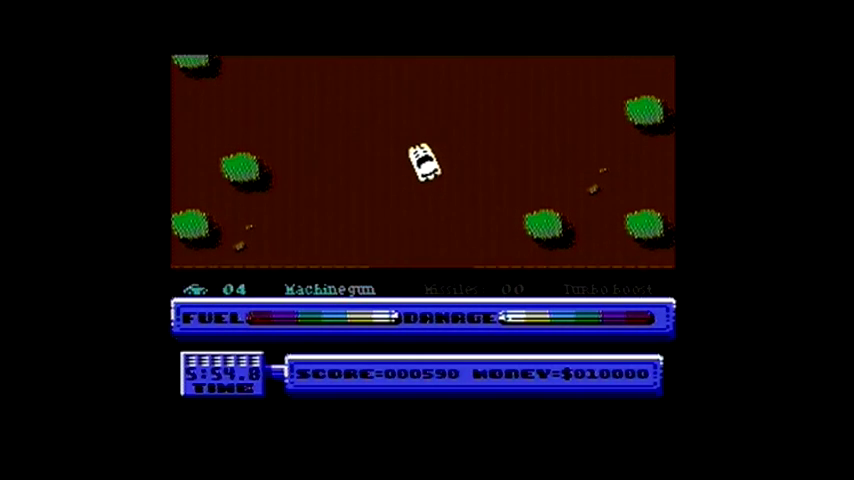
{"action": "key", "text": "Up"}
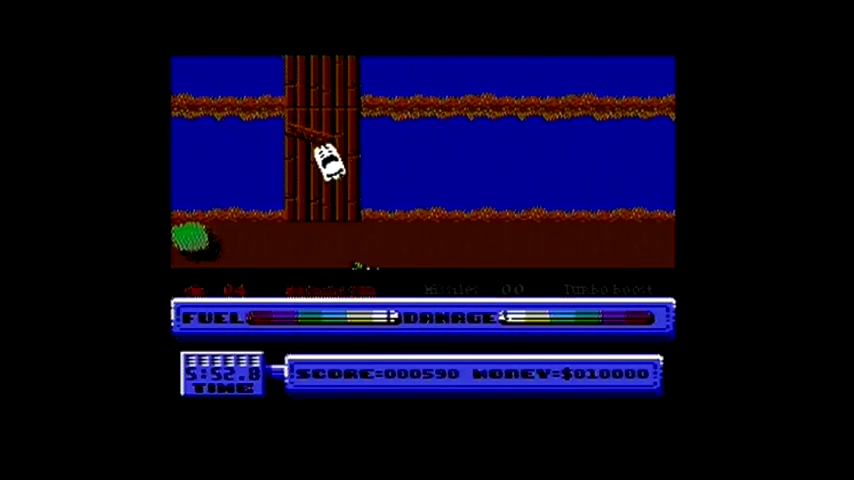
{"action": "key", "text": "Up"}
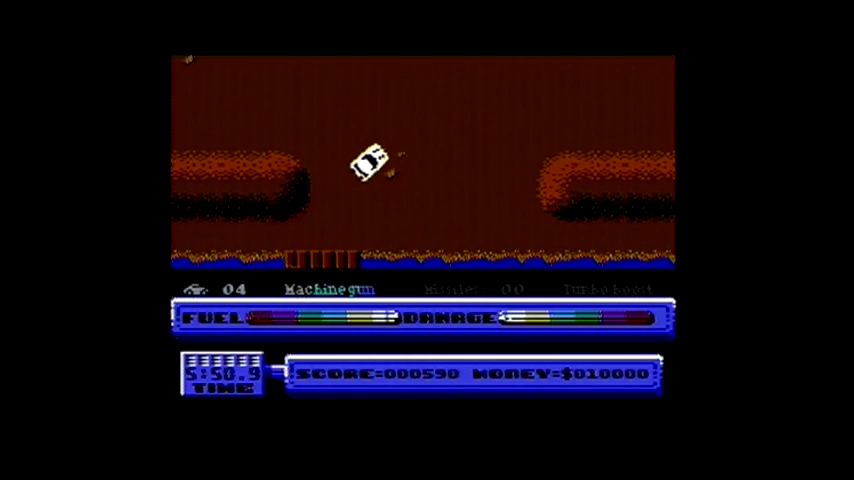
{"action": "key", "text": "Up"}
{"action": "key", "text": "Left"}
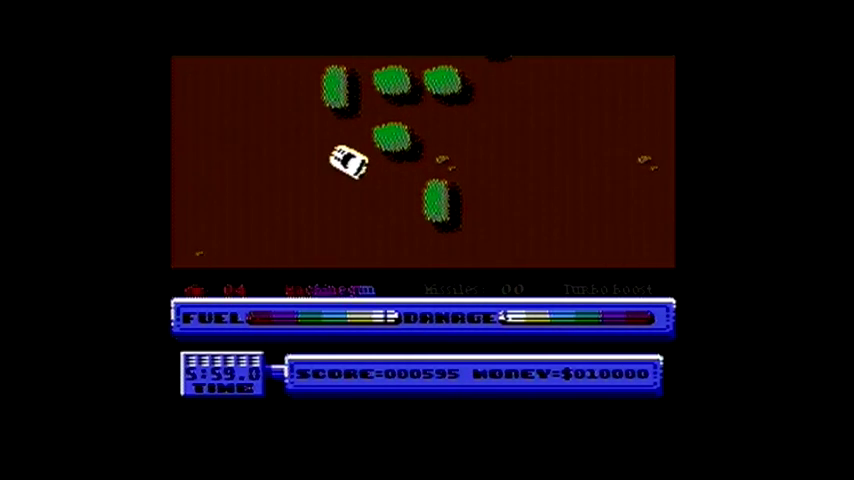
{"action": "key", "text": "Up"}
{"action": "key", "text": "Up"}
{"action": "key", "text": "Left"}
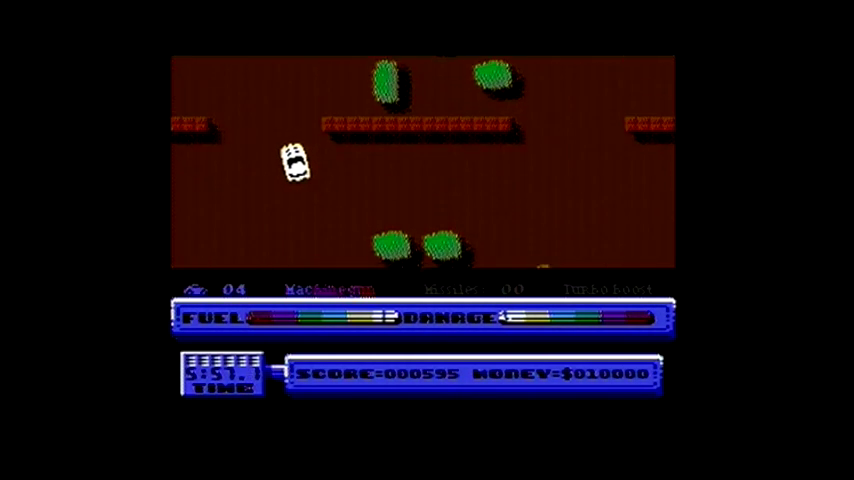
{"action": "key", "text": "Right"}
{"action": "key", "text": "Up"}
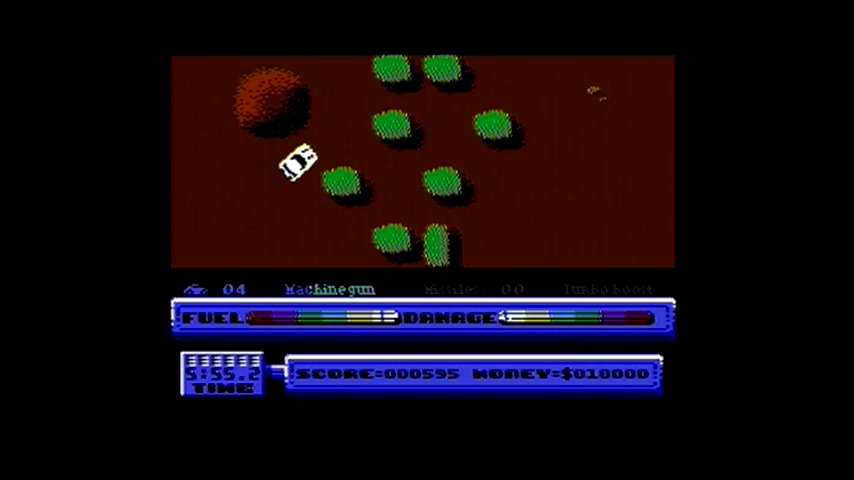
{"action": "key", "text": "Left"}
{"action": "key", "text": "Right"}
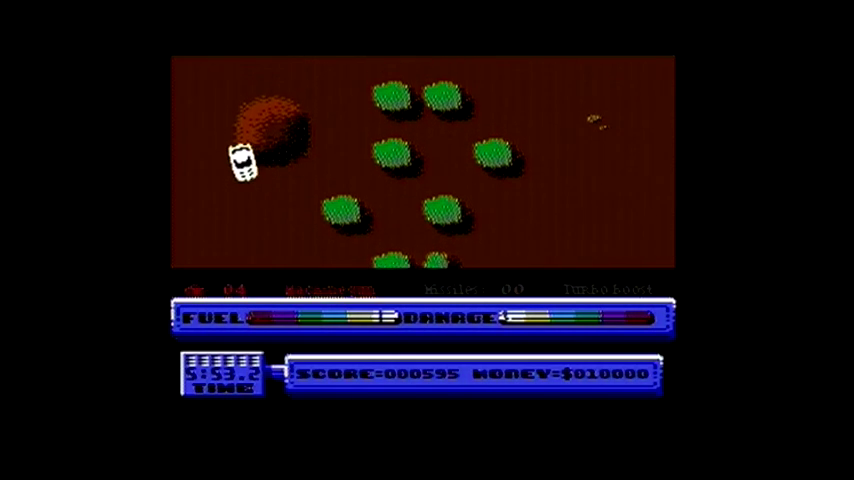
{"action": "key", "text": "Up"}
{"action": "key", "text": "Up"}
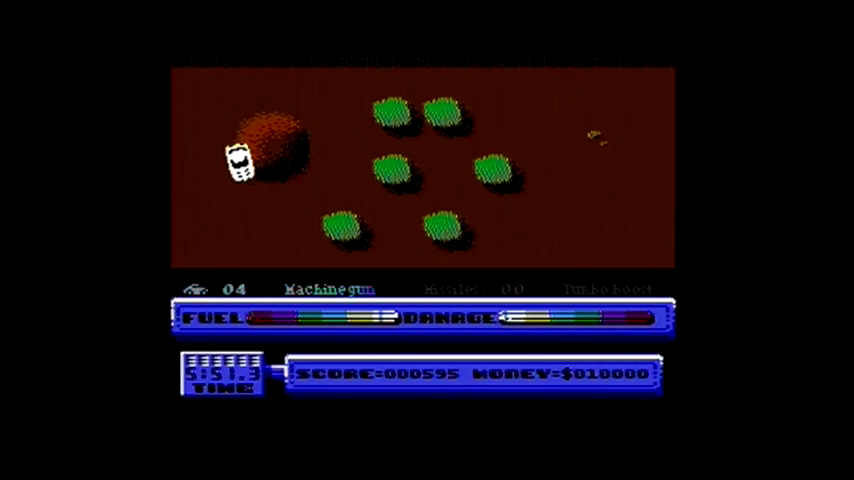
{"action": "key", "text": "Left"}
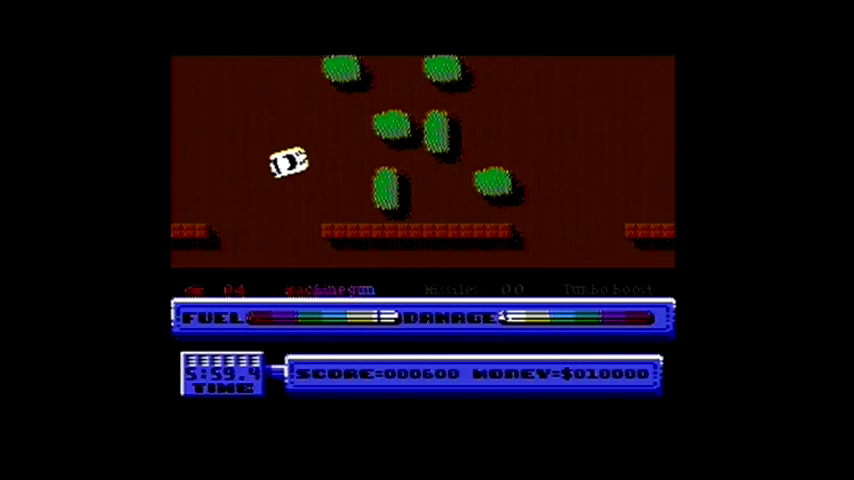
{"action": "key", "text": "Right"}
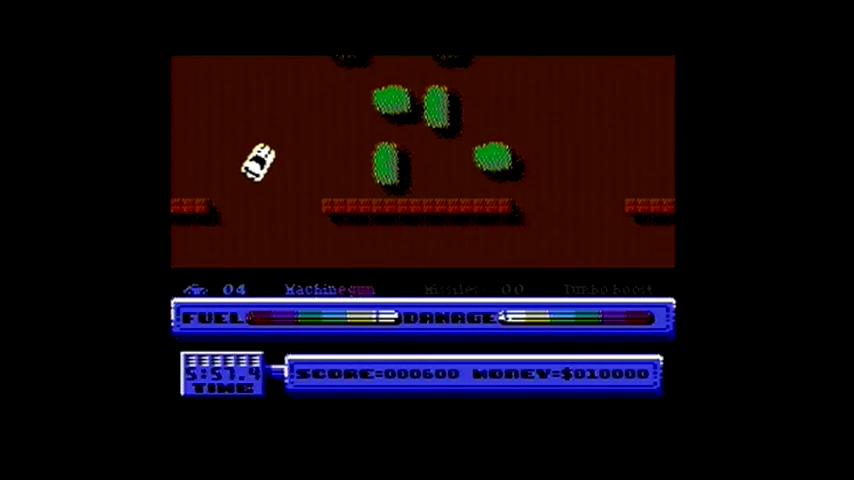
{"action": "key", "text": "Up"}
{"action": "key", "text": "Up"}
{"action": "key", "text": "space"}
{"action": "key", "text": "Up"}
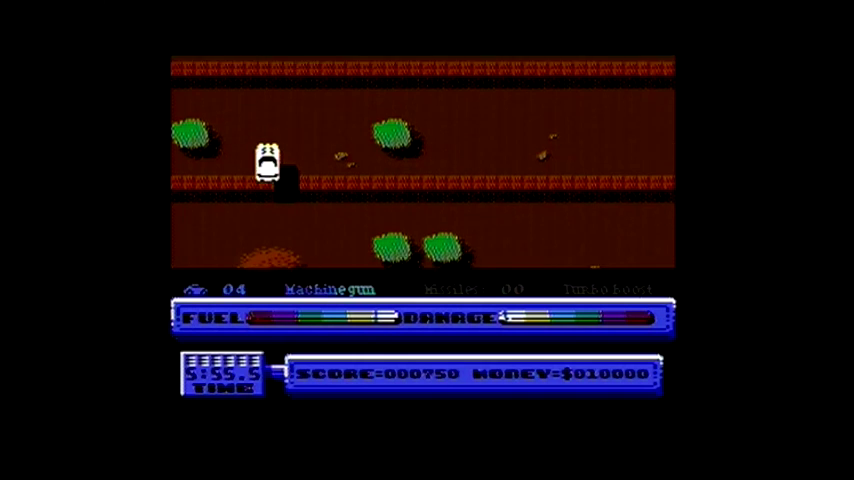
{"action": "key", "text": "Right"}
{"action": "key", "text": "Up"}
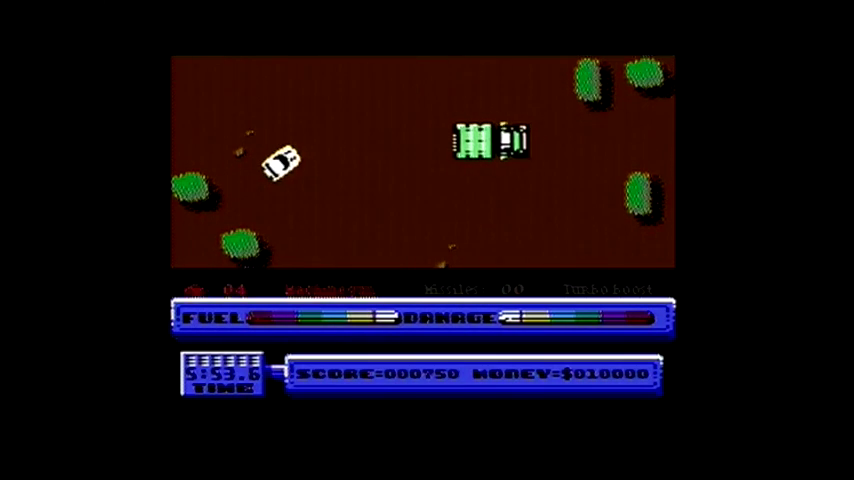
{"action": "key", "text": "space"}
{"action": "key", "text": "Left"}
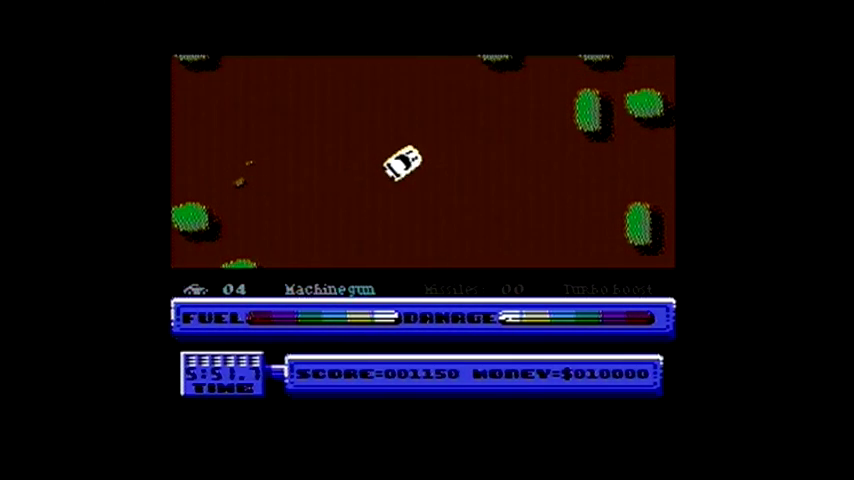
{"action": "key", "text": "Up"}
{"action": "key", "text": "Left"}
{"action": "key", "text": "Up"}
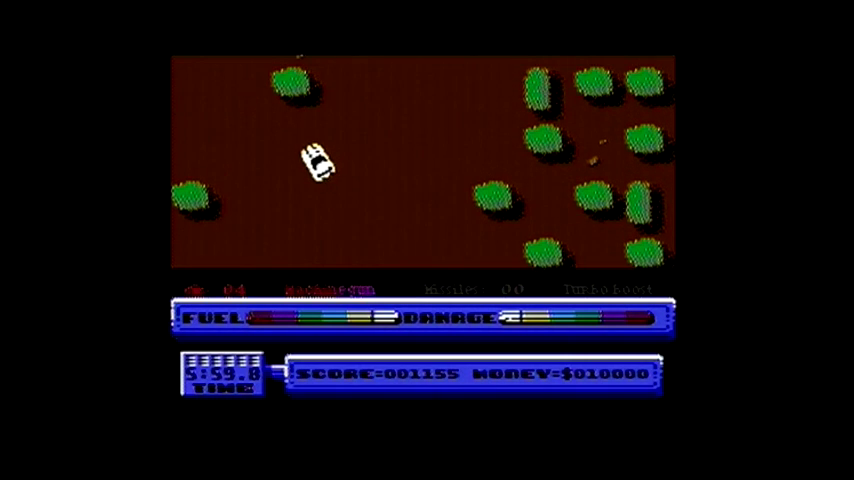
{"action": "key", "text": "Right"}
{"action": "key", "text": "Up"}
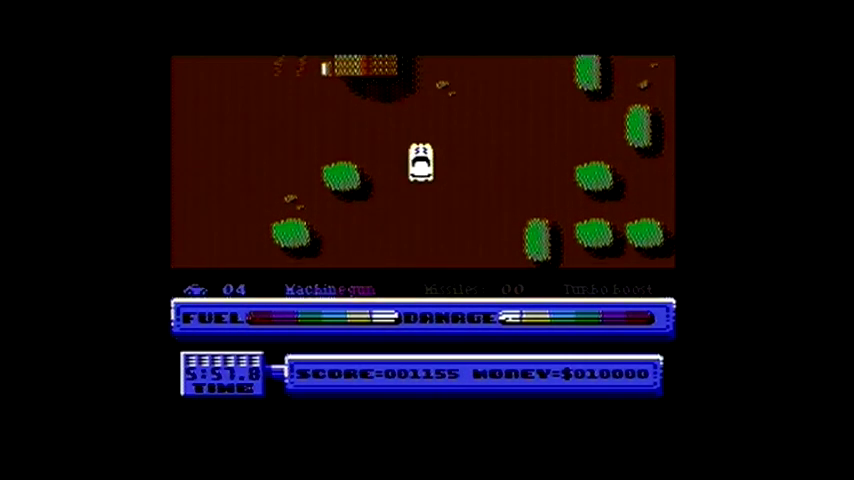
{"action": "key", "text": "Left"}
{"action": "key", "text": "Up"}
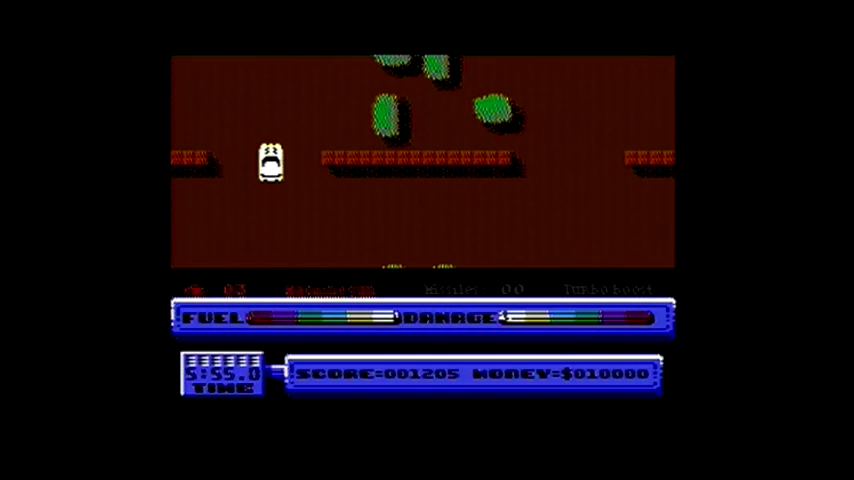
{"action": "key", "text": "Up"}
{"action": "key", "text": "Left"}
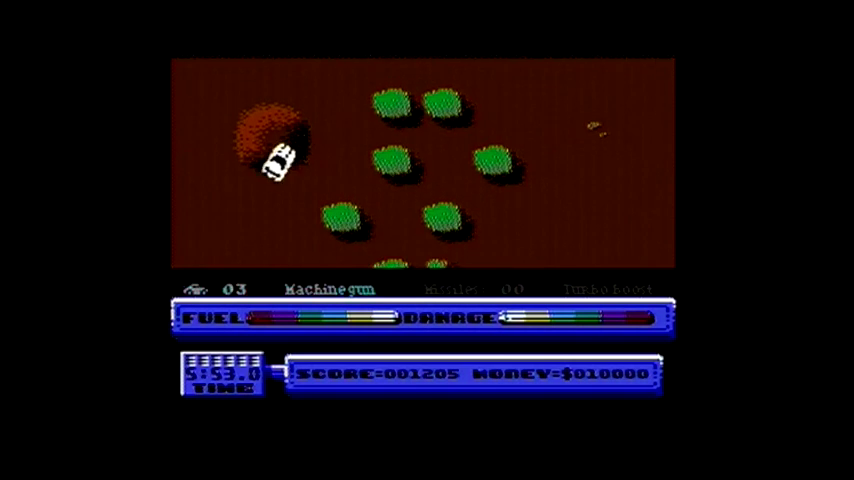
{"action": "key", "text": "Right"}
{"action": "key", "text": "Up"}
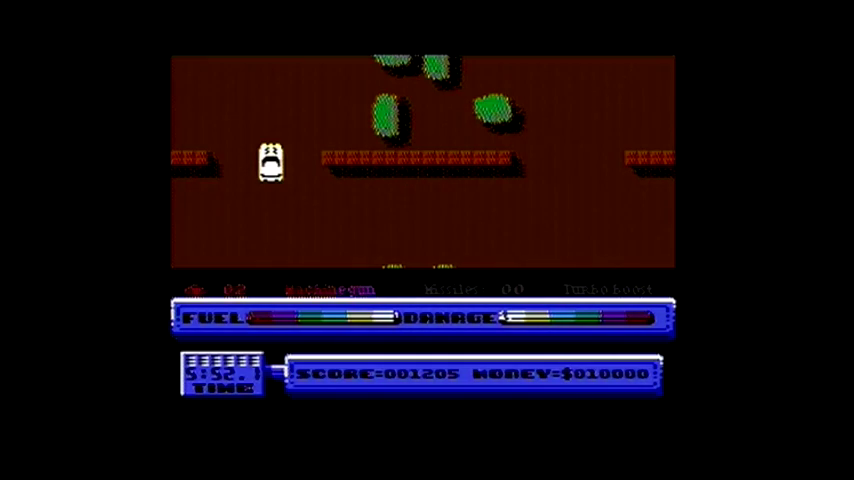
{"action": "key", "text": "Up"}
{"action": "key", "text": "Up"}
{"action": "key", "text": "space"}
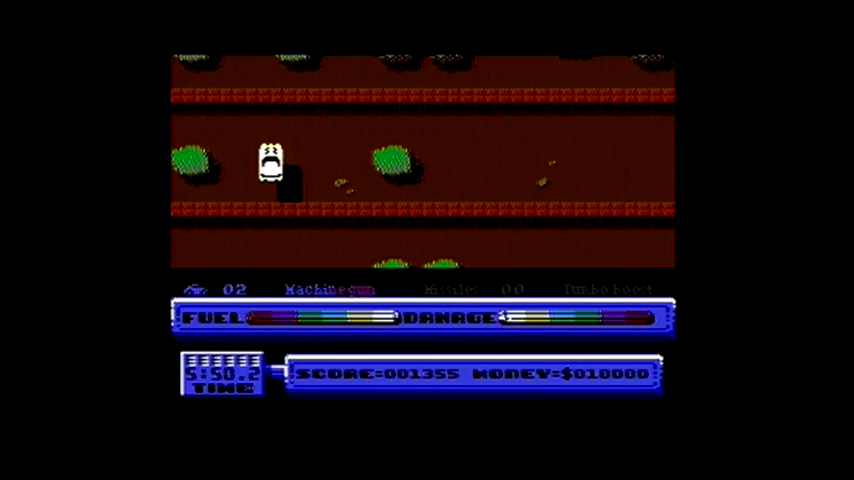
{"action": "key", "text": "Up"}
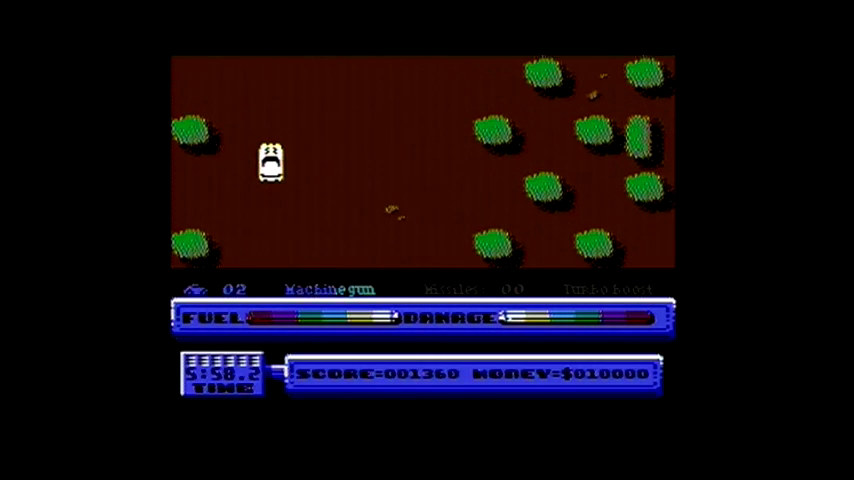
{"action": "key", "text": "Left"}
{"action": "key", "text": "Left"}
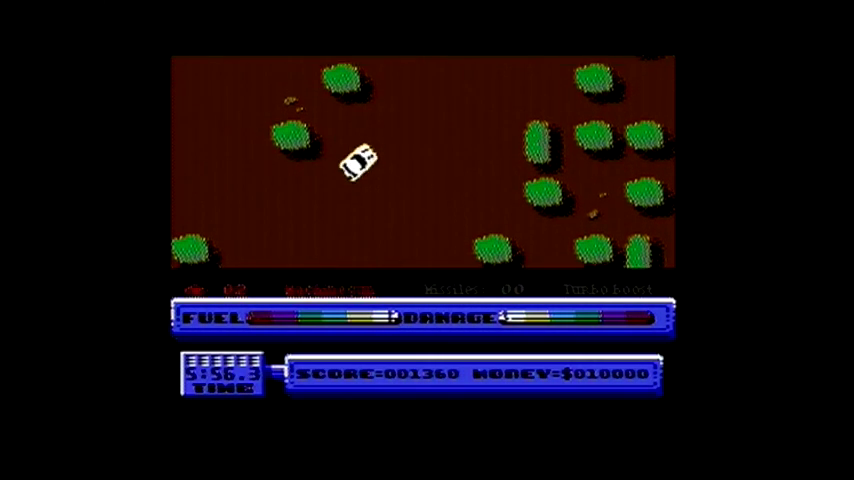
{"action": "key", "text": "Up"}
{"action": "key", "text": "Up"}
{"action": "key", "text": "Left"}
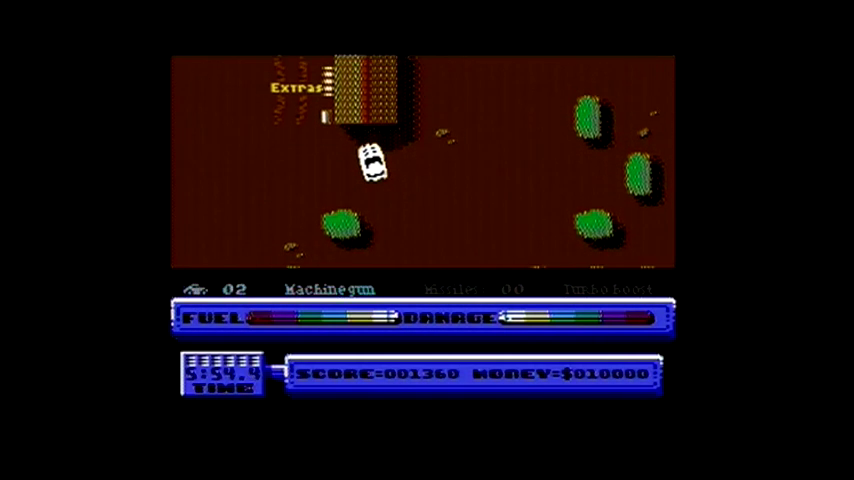
{"action": "key", "text": "Up"}
{"action": "key", "text": "Left"}
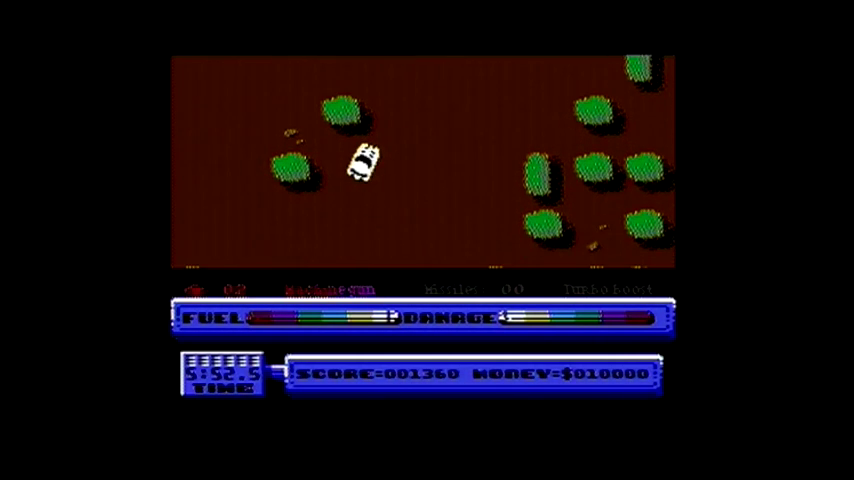
{"action": "key", "text": "Right"}
{"action": "key", "text": "Up"}
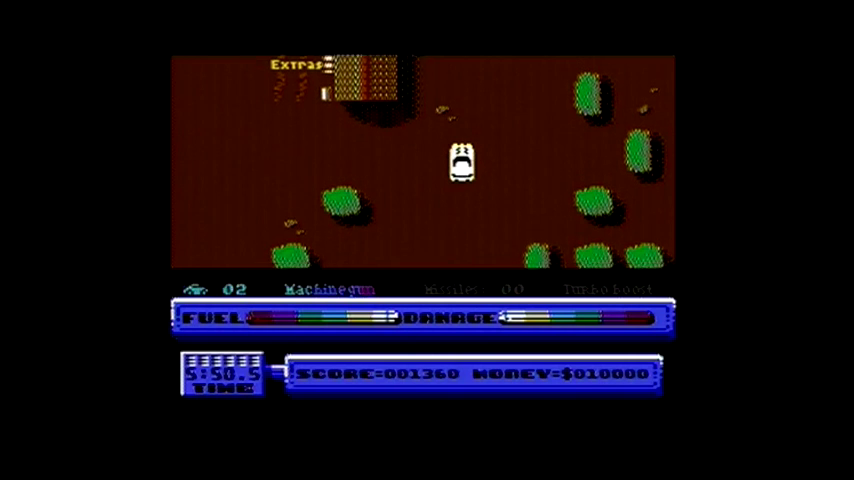
{"action": "key", "text": "Up"}
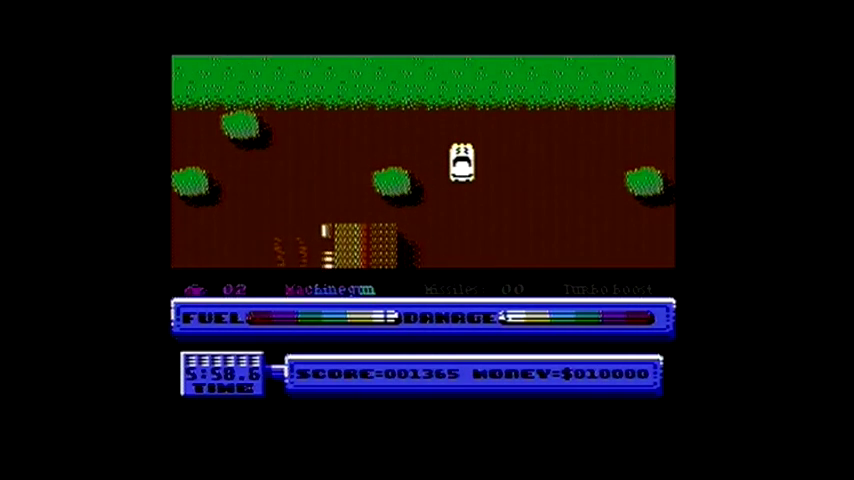
{"action": "key", "text": "Left"}
{"action": "key", "text": "Up"}
{"action": "key", "text": "Left"}
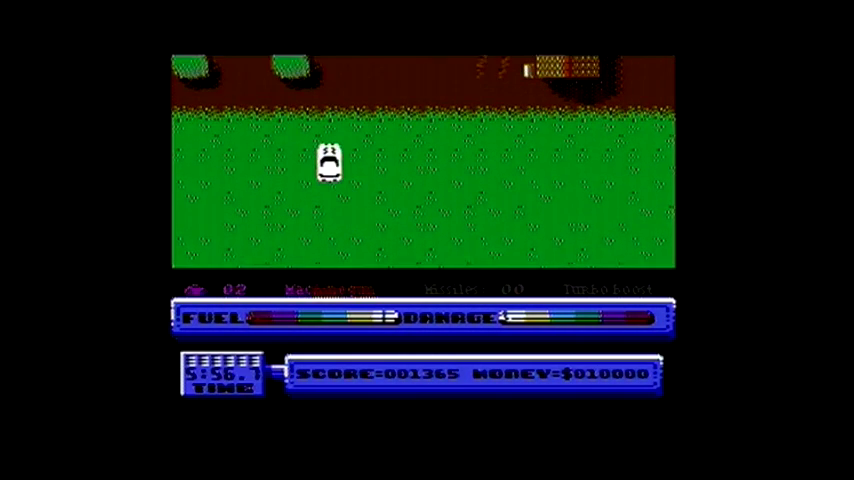
{"action": "key", "text": "Up"}
{"action": "key", "text": "Right"}
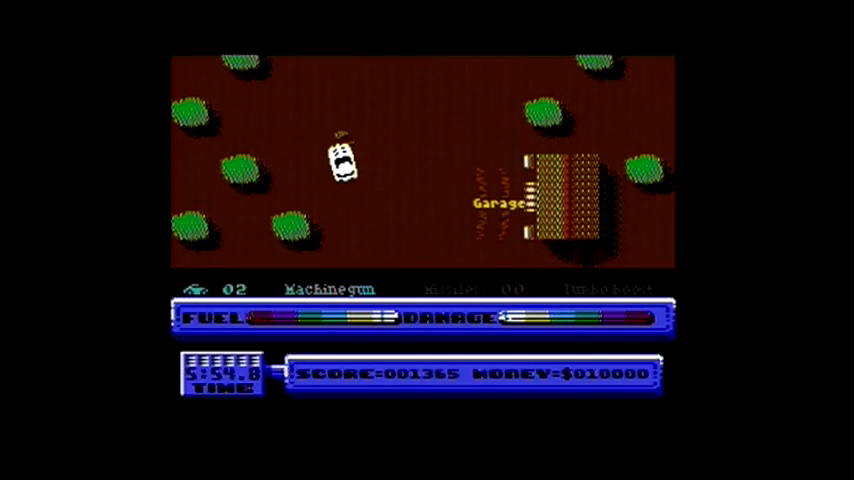
{"action": "key", "text": "Up"}
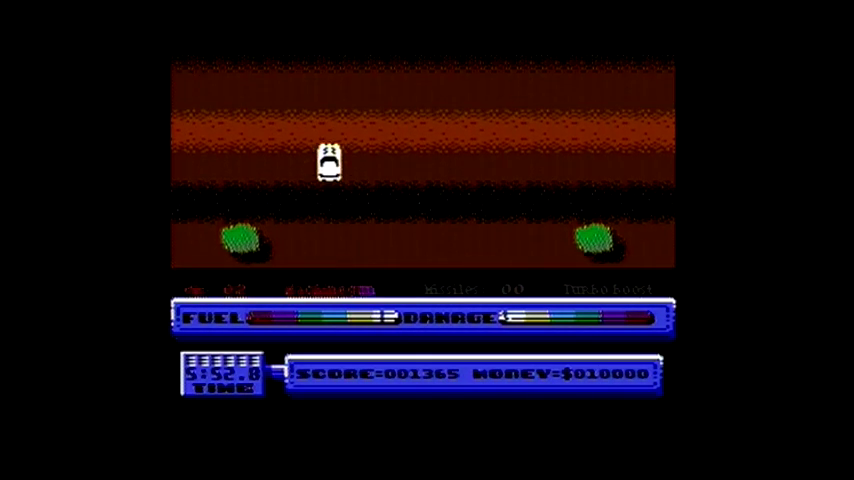
{"action": "key", "text": "Up"}
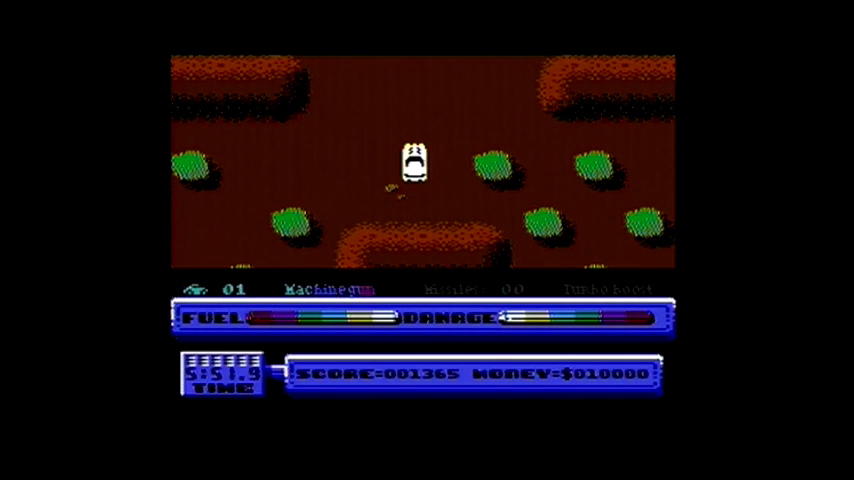
{"action": "key", "text": "Up"}
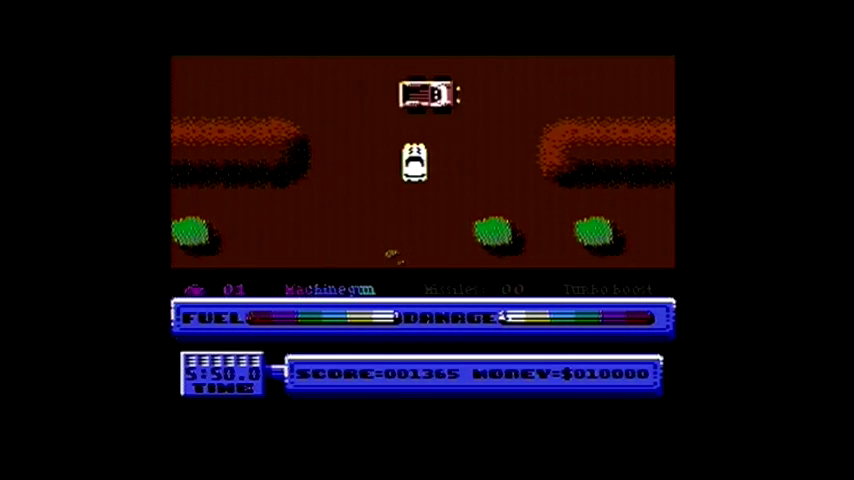